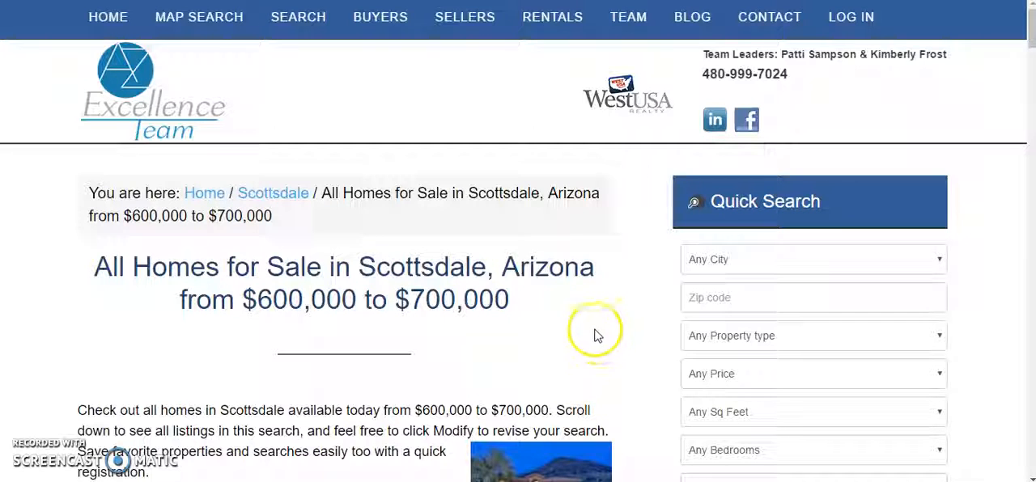
Look through the published Scottsdale $600,000 to $700,000 homes page, including its sorting, search options and listings map.
scroll(587, 349, "down", 1)
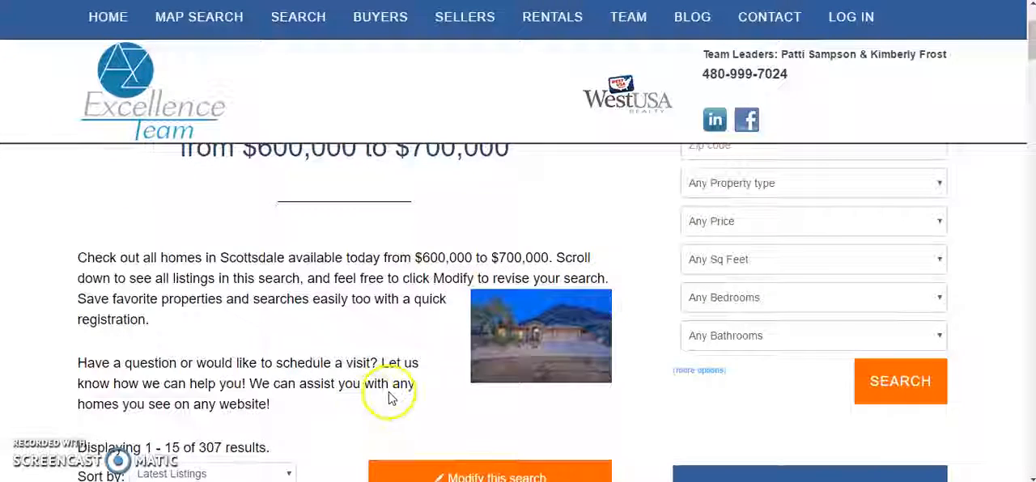
scroll(388, 398, "down", 2)
scroll(243, 308, "down", 6)
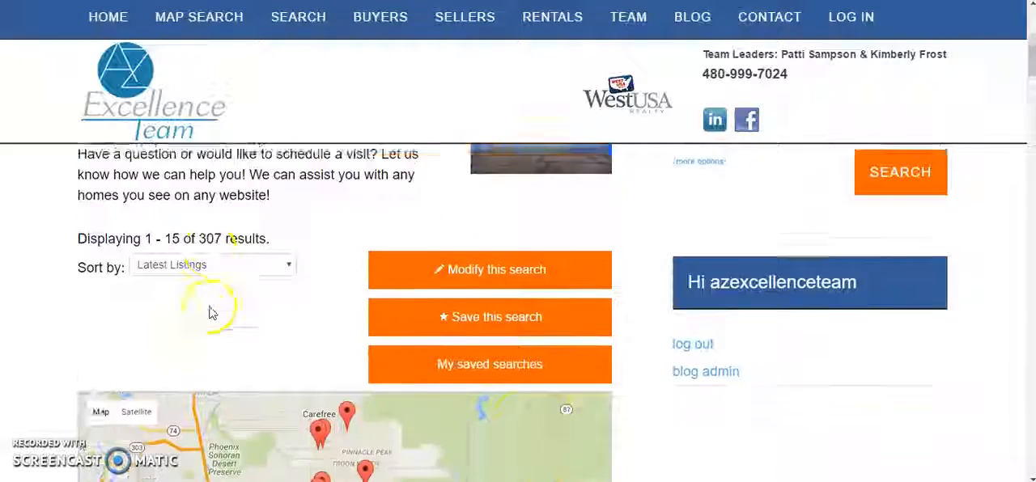
scroll(668, 364, "down", 4)
scroll(671, 332, "up", 15)
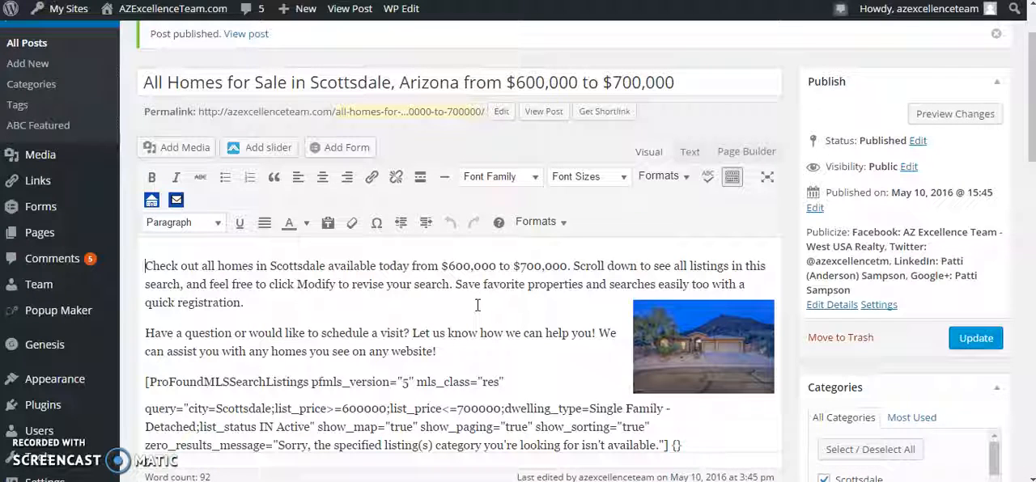
Start a LionDesk email from the Scottsdale post in the WordPress editor and copy the listings page URL from the email body.
left_click(572, 284)
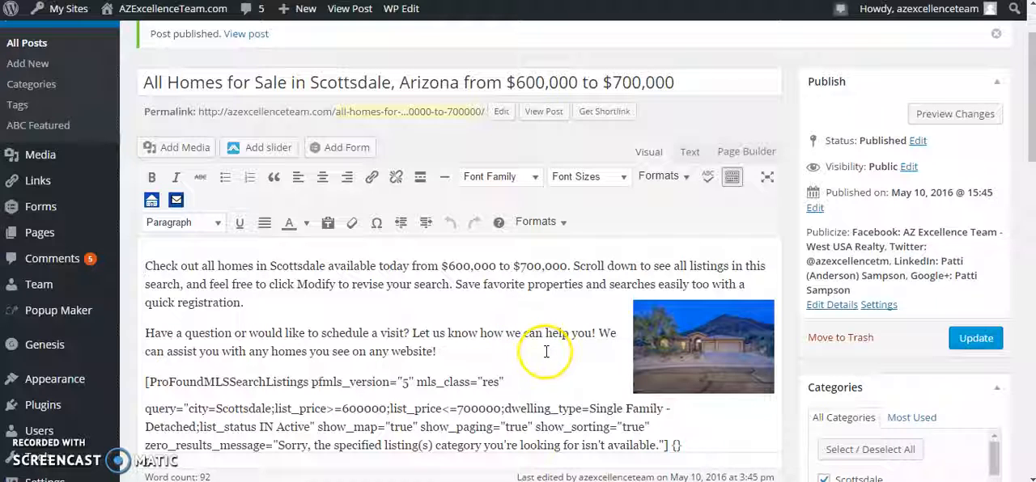
left_click(176, 203)
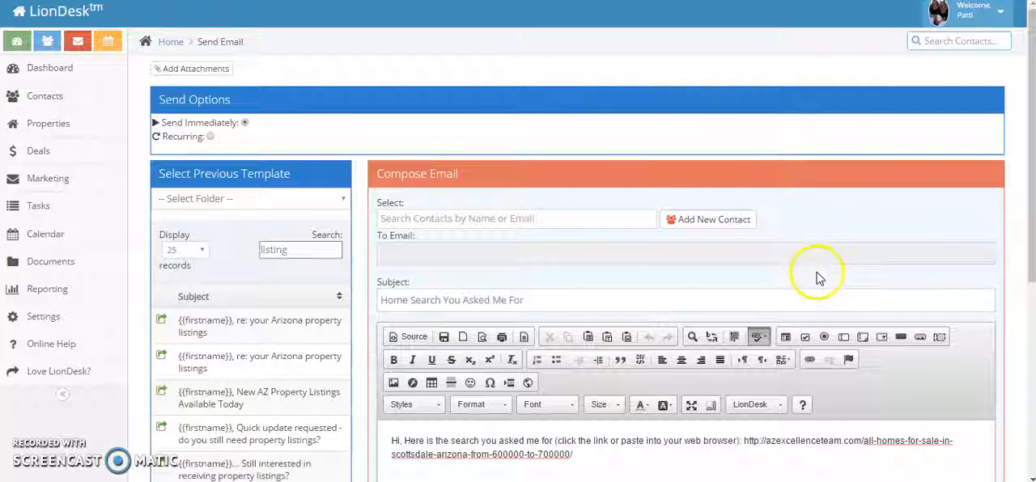
scroll(821, 271, "down", 2)
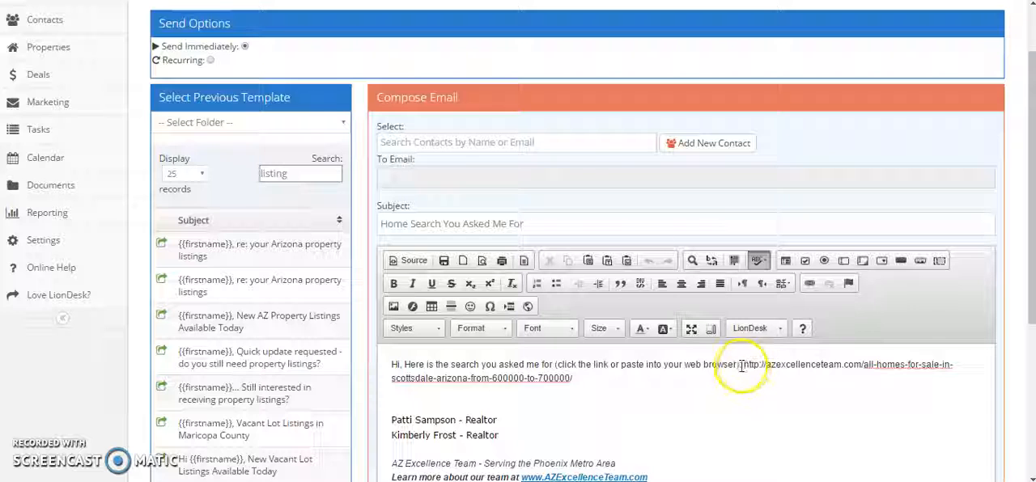
left_click_drag(742, 366, 742, 372)
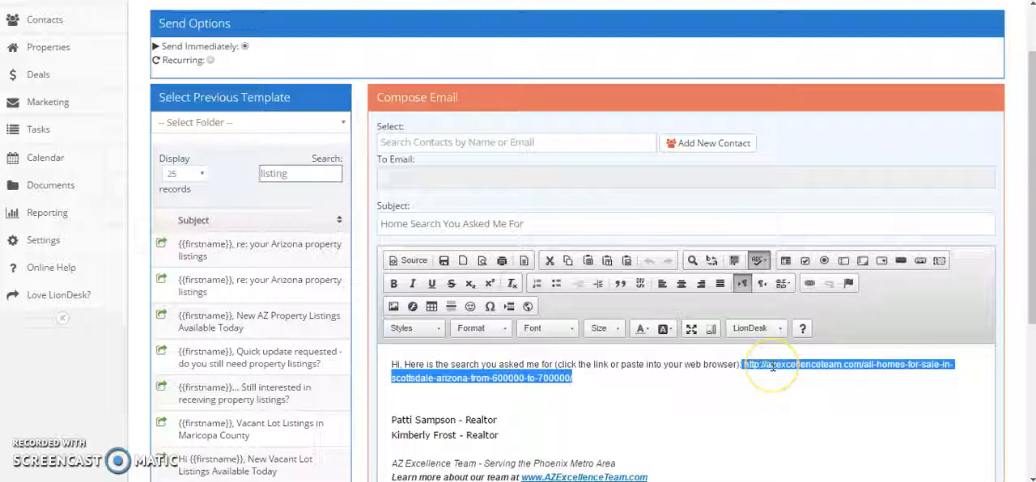
right_click(772, 366)
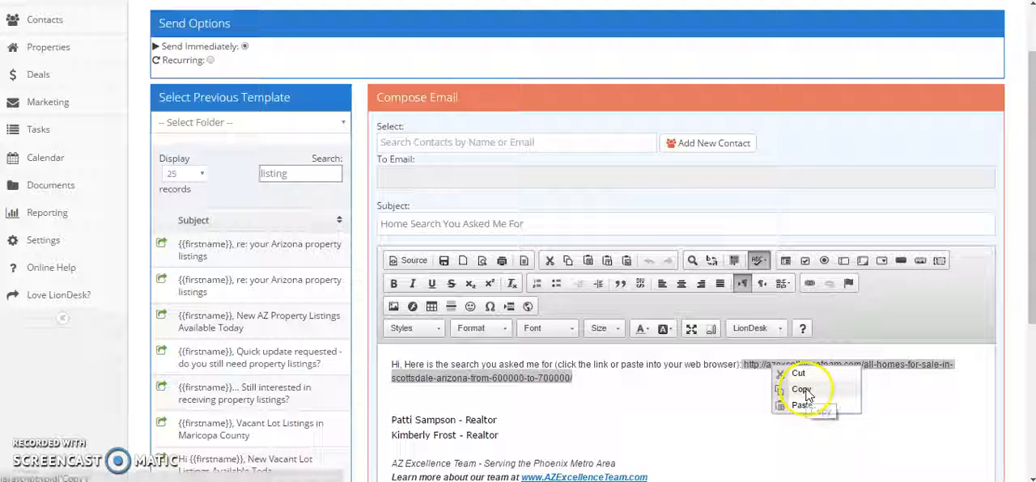
left_click(803, 390)
left_click(766, 418)
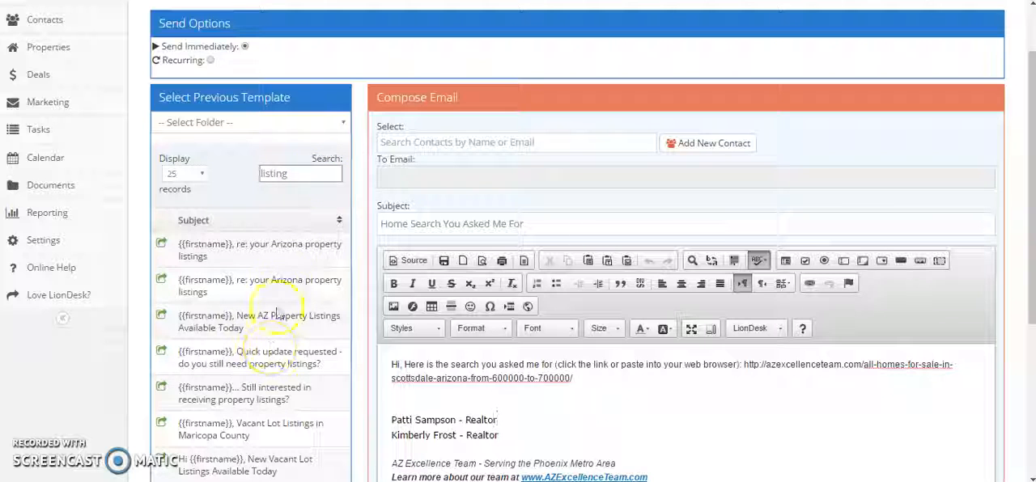
Load the "New AZ Property Listings Available Today" template and replace its (INSERT LINK HERE) placeholder with the copied listings URL.
left_click(161, 316)
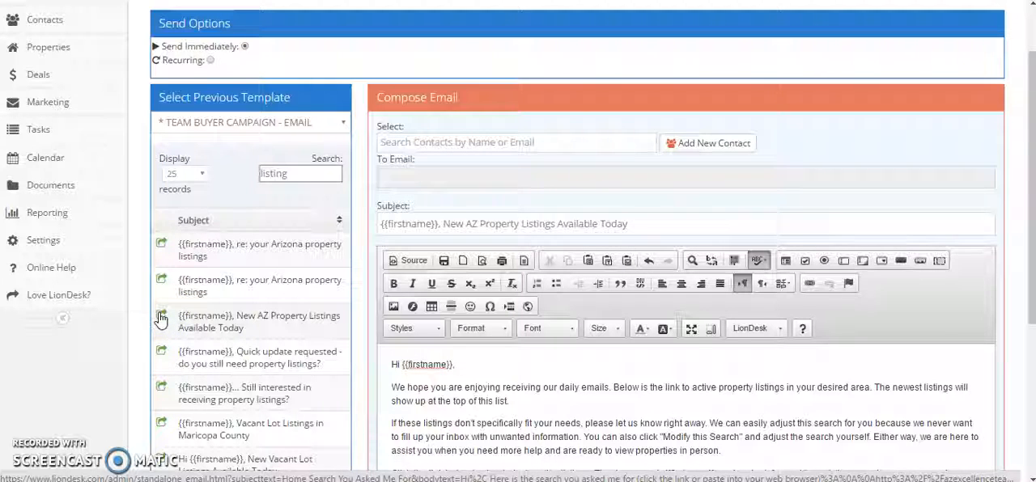
scroll(886, 347, "down", 2)
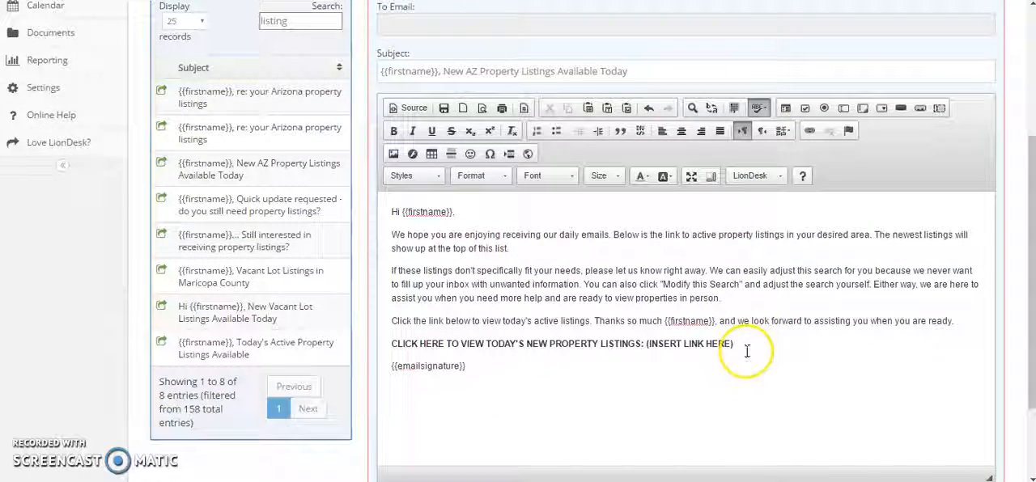
left_click_drag(646, 347, 735, 346)
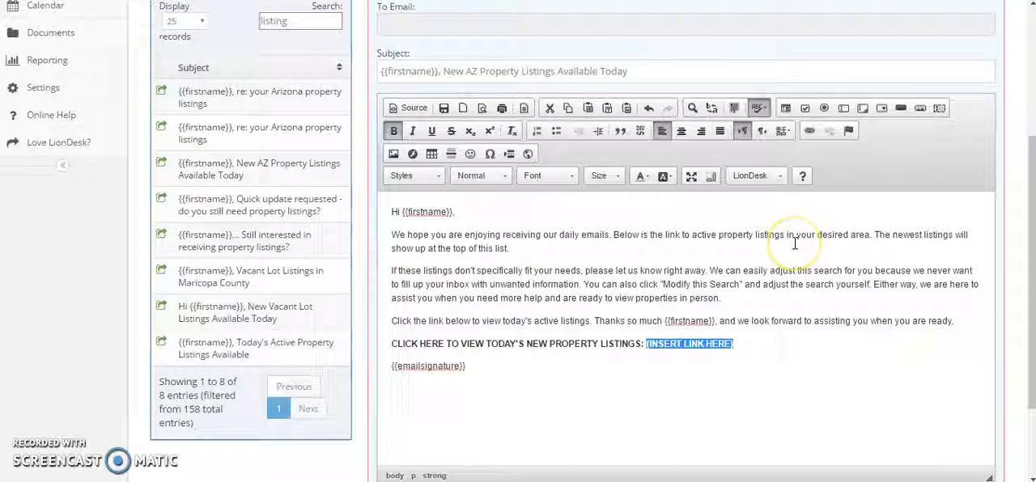
key("ctrl+v")
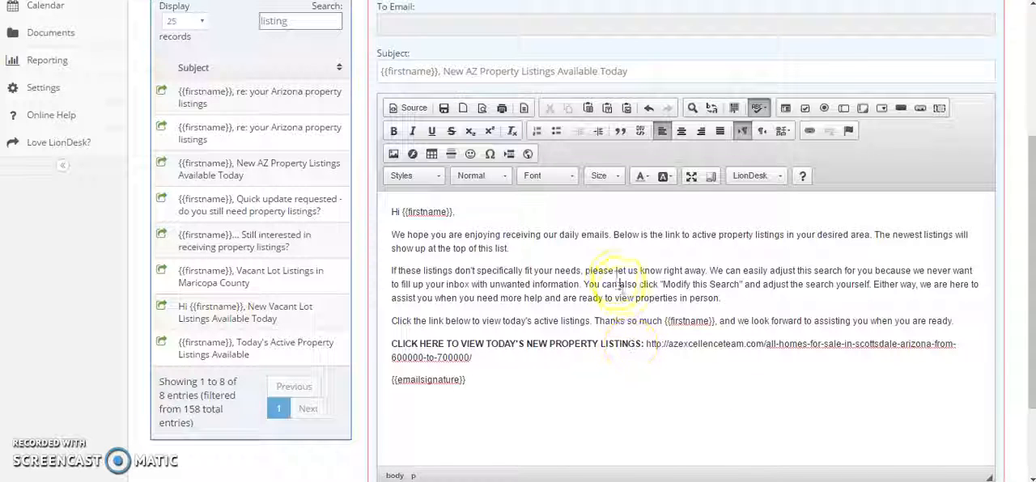
Replace "AZ" with "Scottsdale" in the email subject.
left_click(477, 72)
key("BackSpace")
key("BackSpace")
type("Scottsdale")
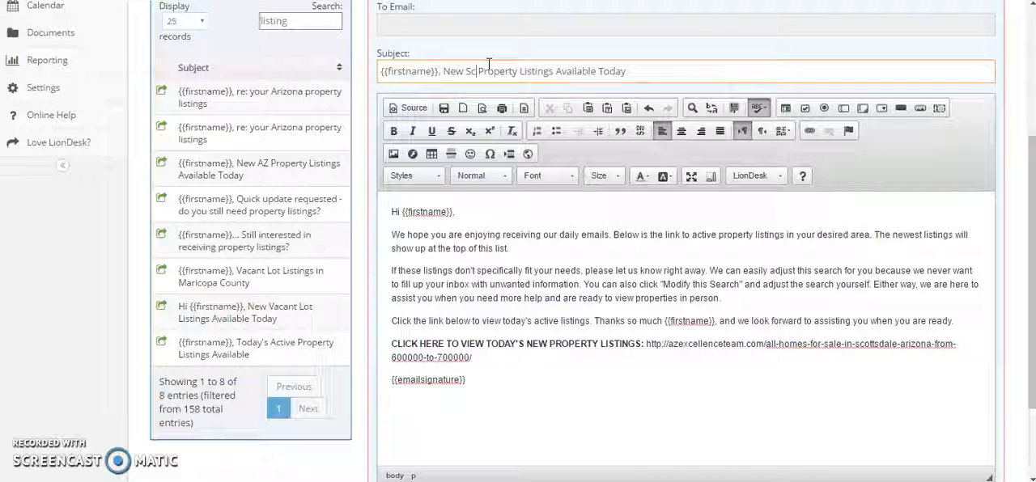
left_click(520, 71)
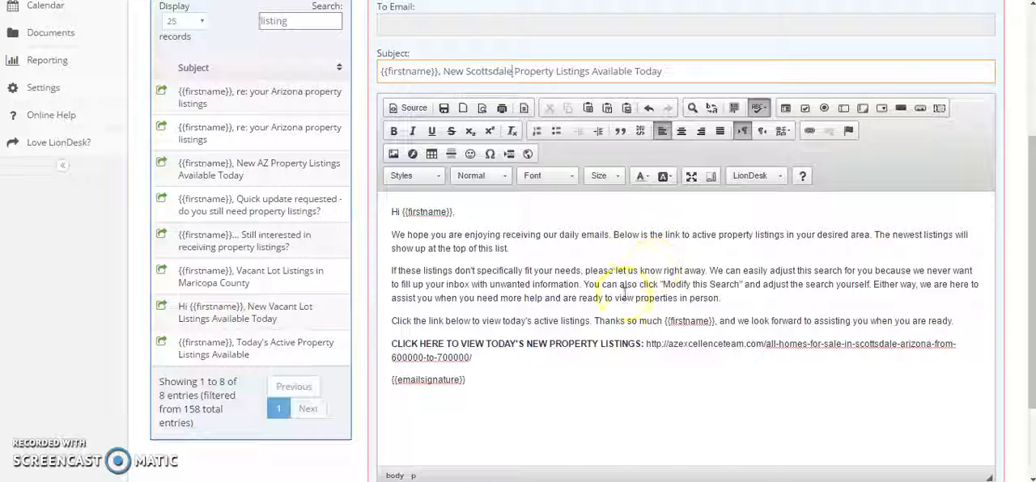
Search the contacts by first name and add the Fake Login test contact with the Gmail address as the recipient.
scroll(522, 376, "up", 2)
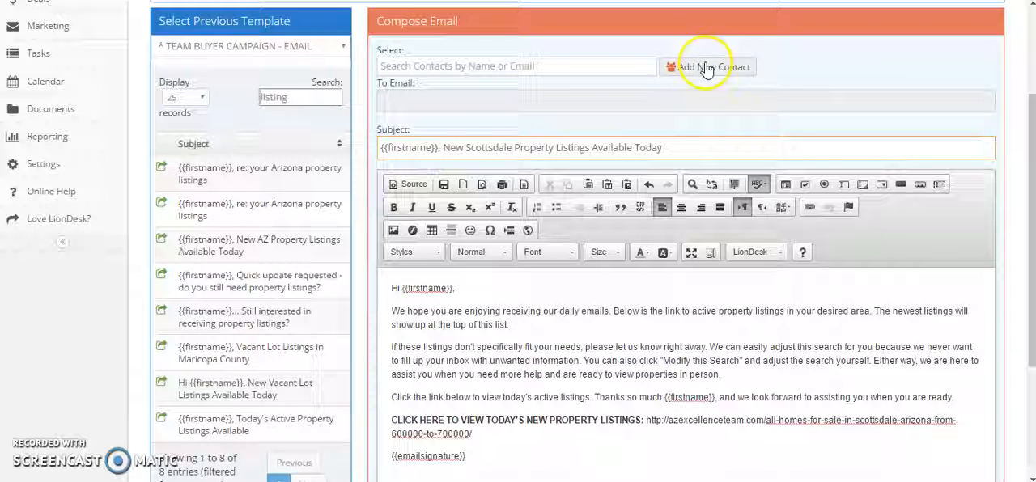
left_click(555, 66)
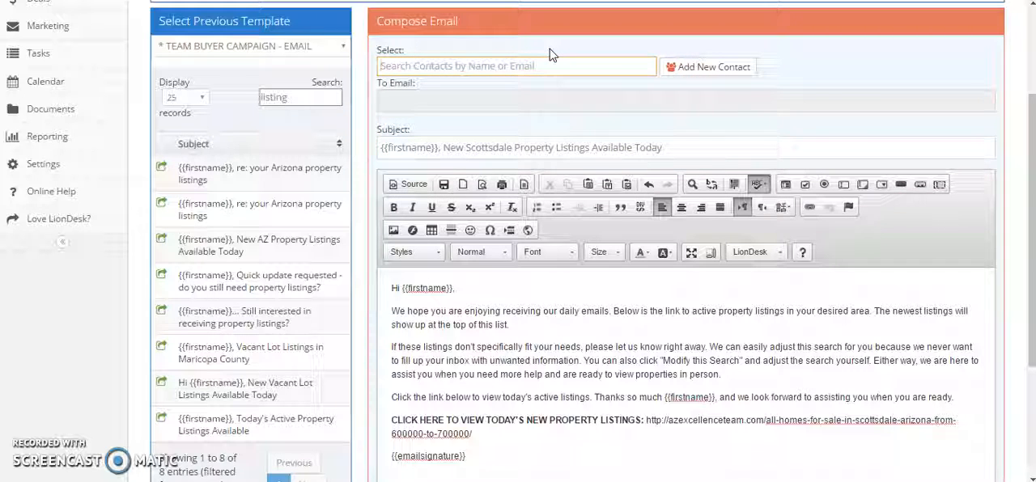
type("patti")
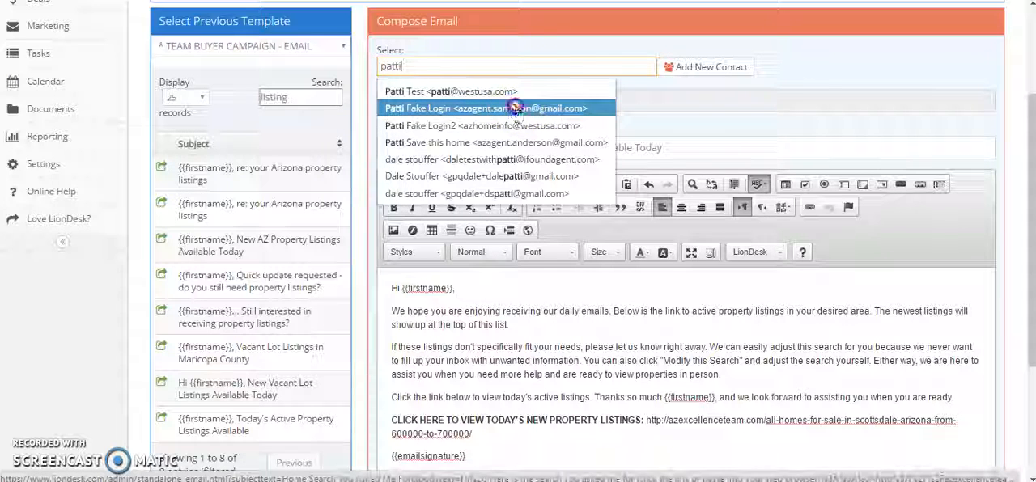
left_click(516, 113)
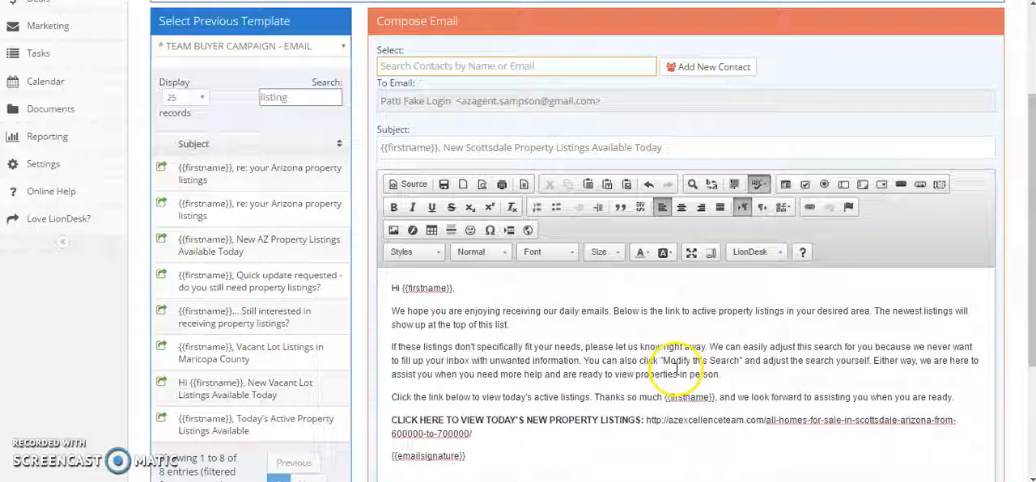
Make the email recurring and set it to repeat every 3 days.
scroll(677, 374, "up", 2)
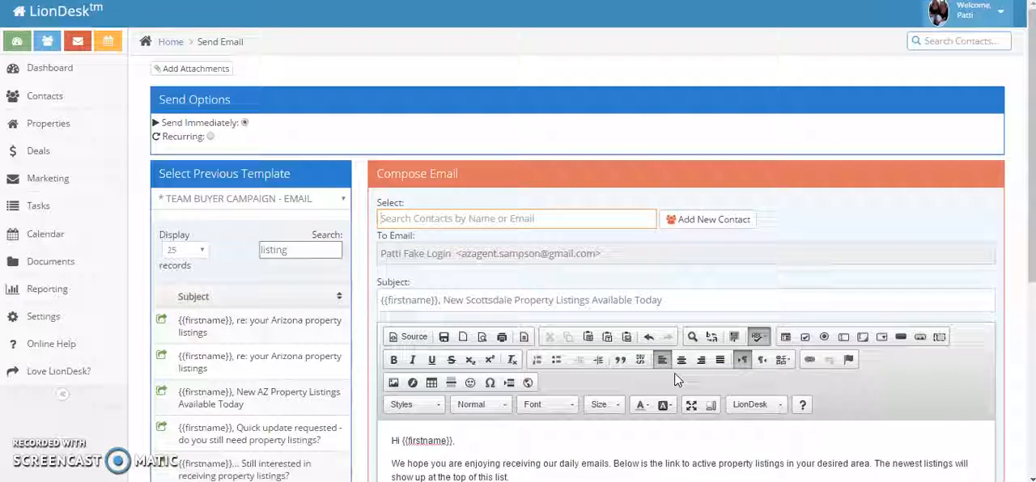
left_click(209, 136)
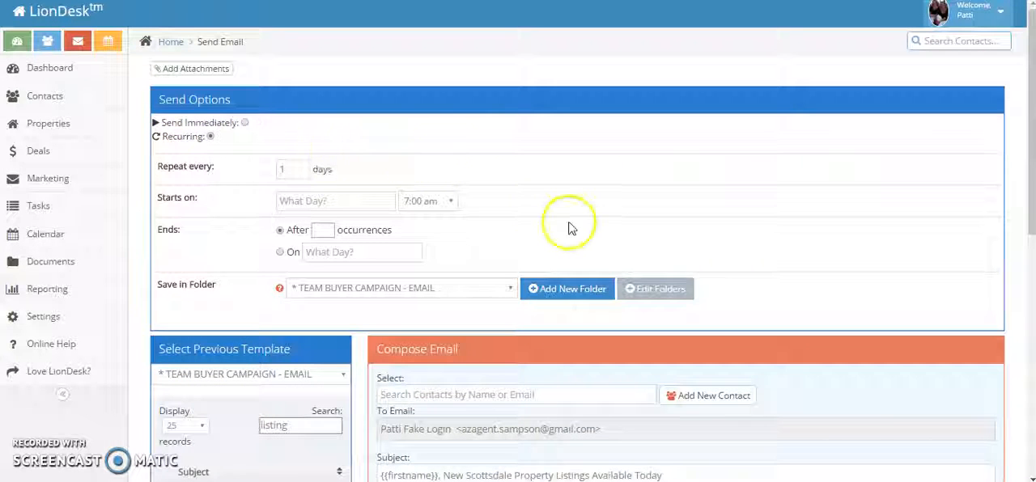
scroll(548, 209, "down", 1)
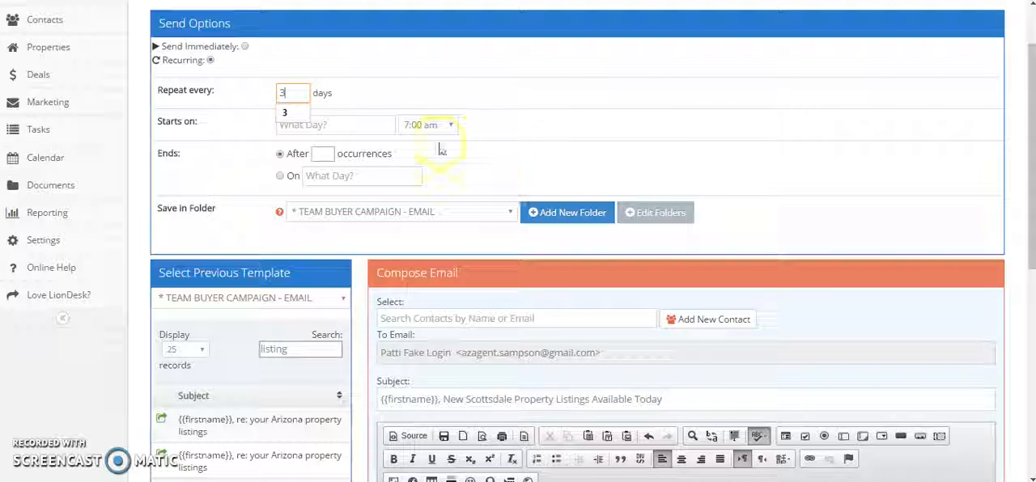
Set the recurring email to start on 05/10/2016 at 10:00 am.
left_click(372, 126)
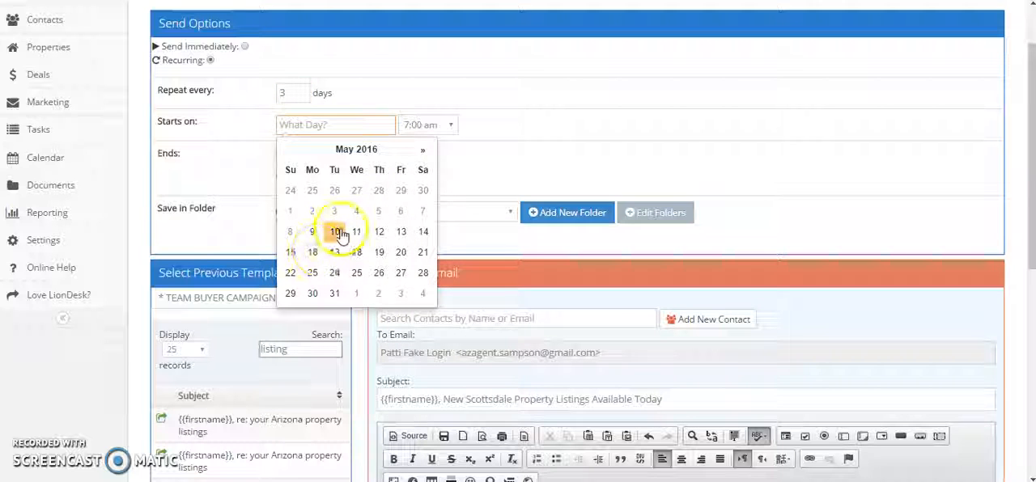
left_click(336, 235)
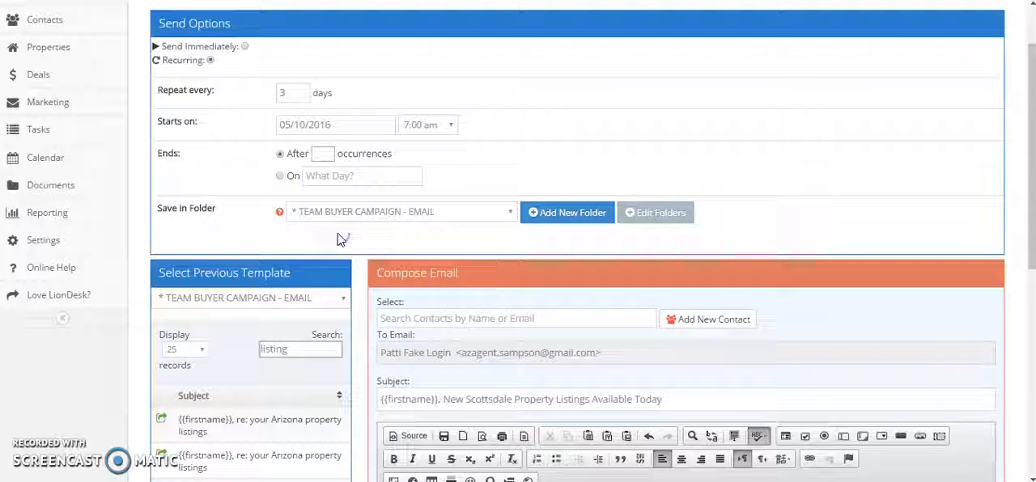
left_click(450, 126)
scroll(433, 284, "down", 8)
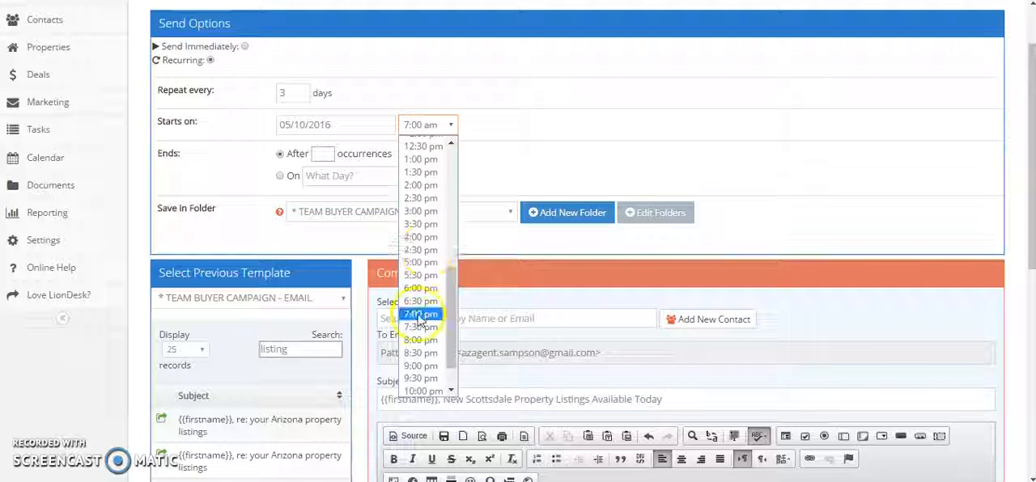
scroll(425, 348, "down", 1)
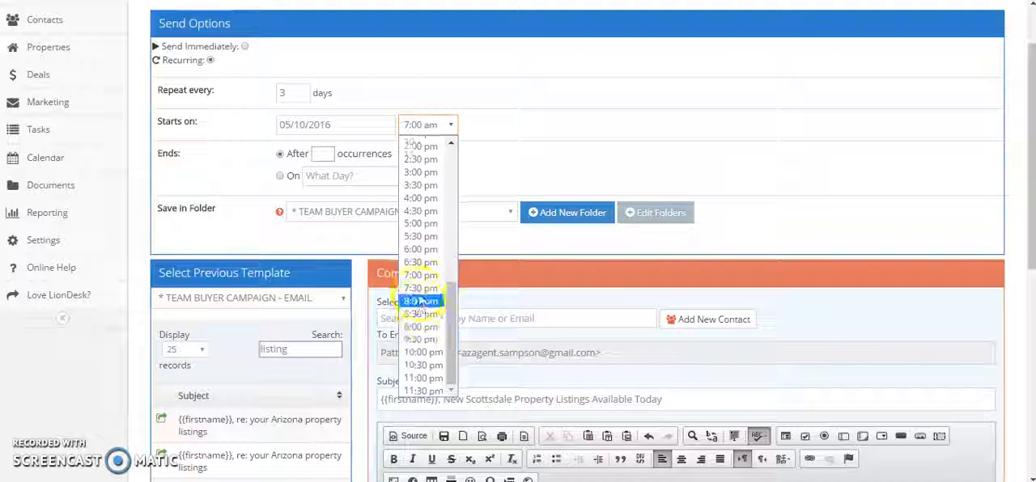
scroll(423, 300, "up", 4)
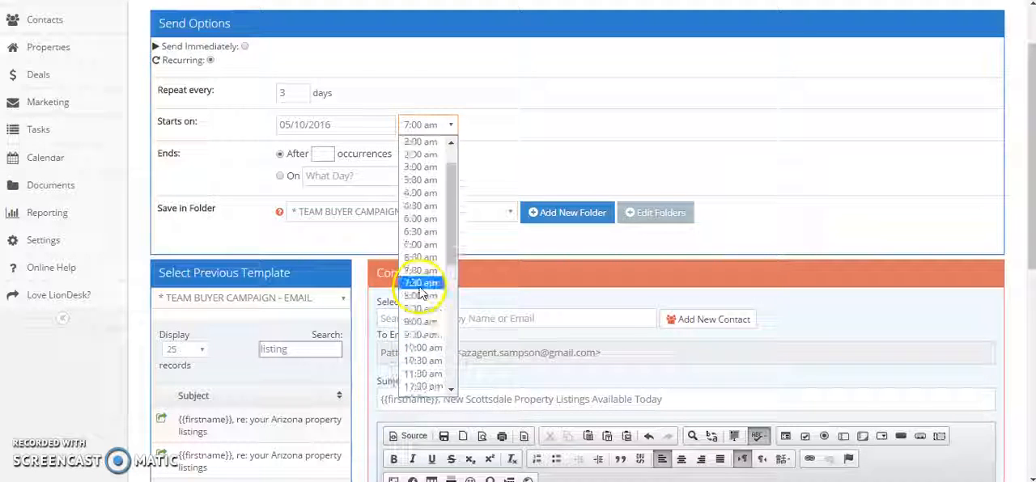
left_click(421, 348)
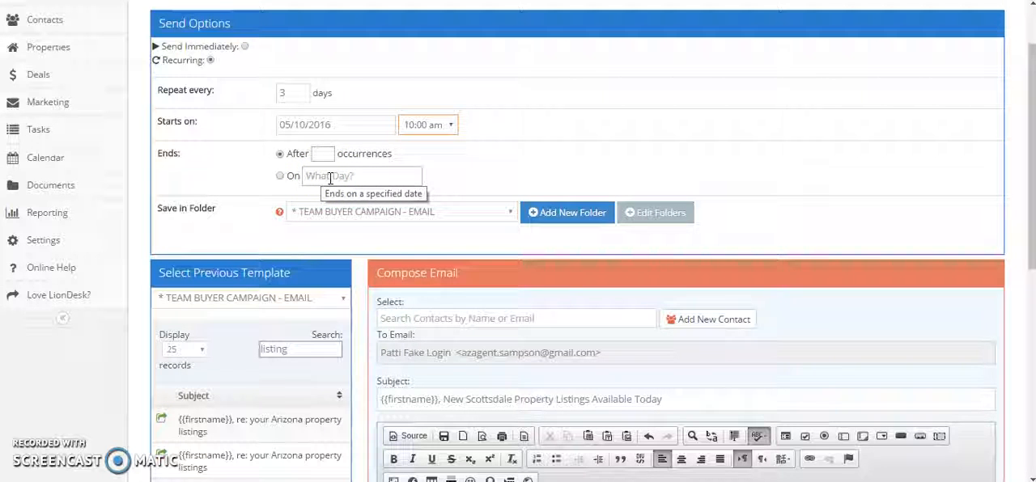
Set the recurring email to end after 2 occurrences.
left_click(326, 154)
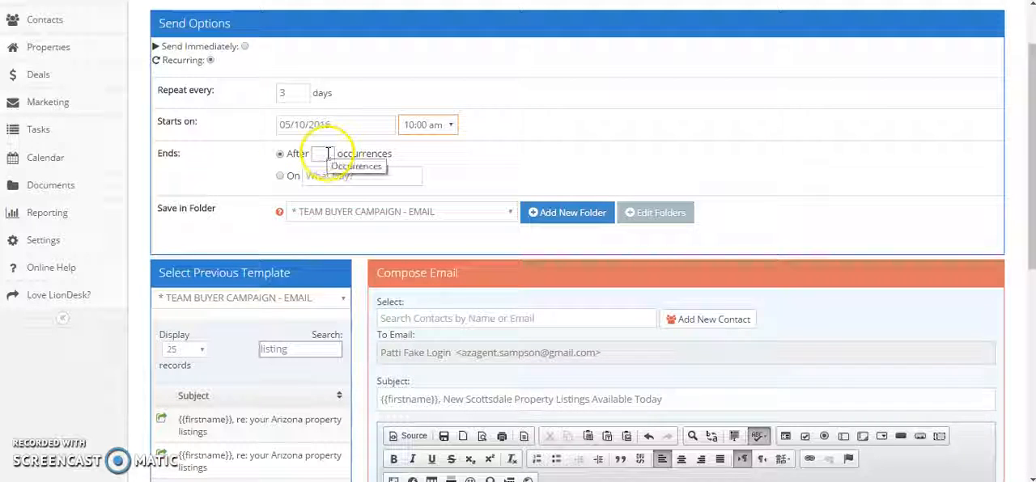
type("2")
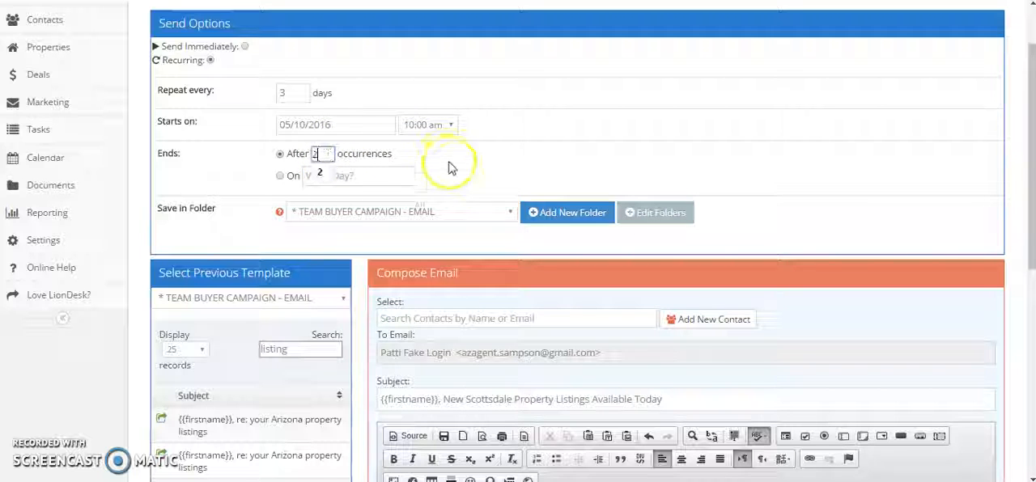
left_click(249, 173)
left_click(326, 159)
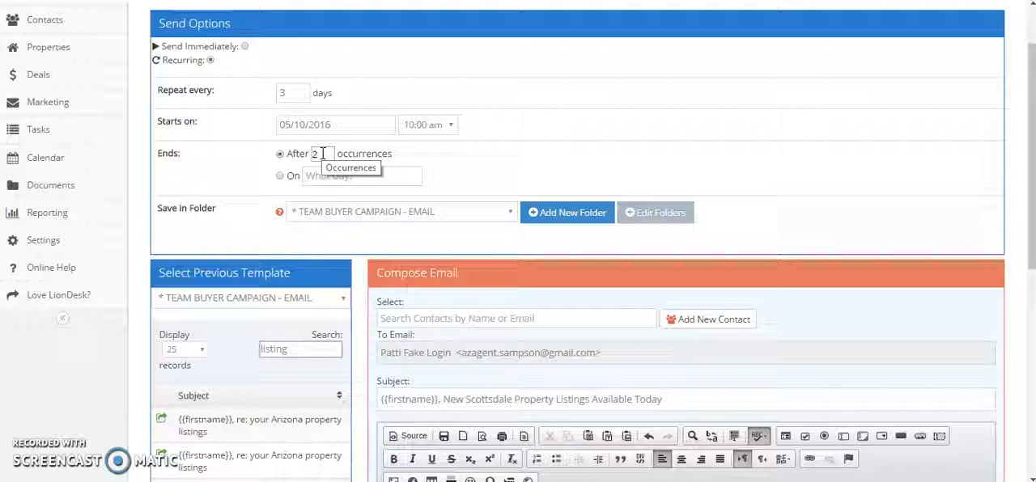
left_click(601, 153)
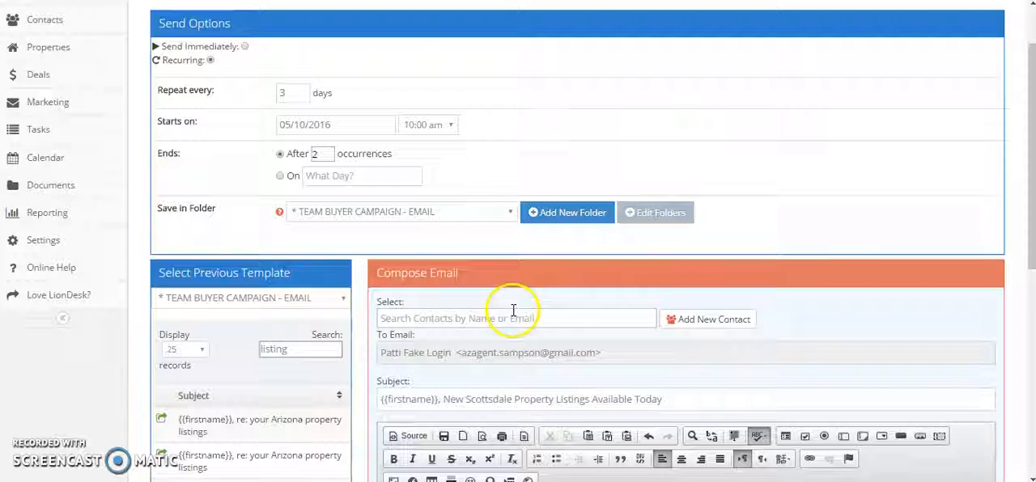
Schedule and save the recurring Scottsdale listings email.
scroll(578, 351, "down", 5)
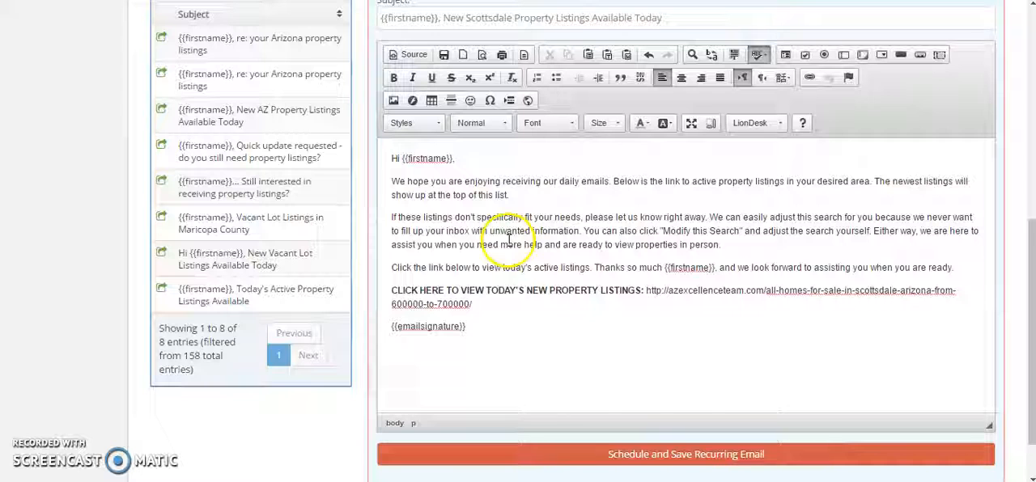
left_click(734, 460)
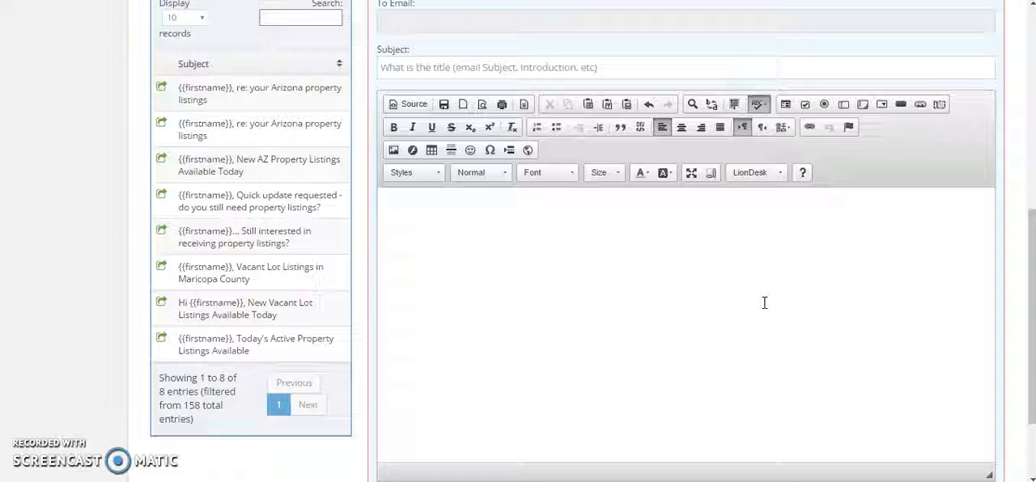
scroll(764, 303, "down", 1)
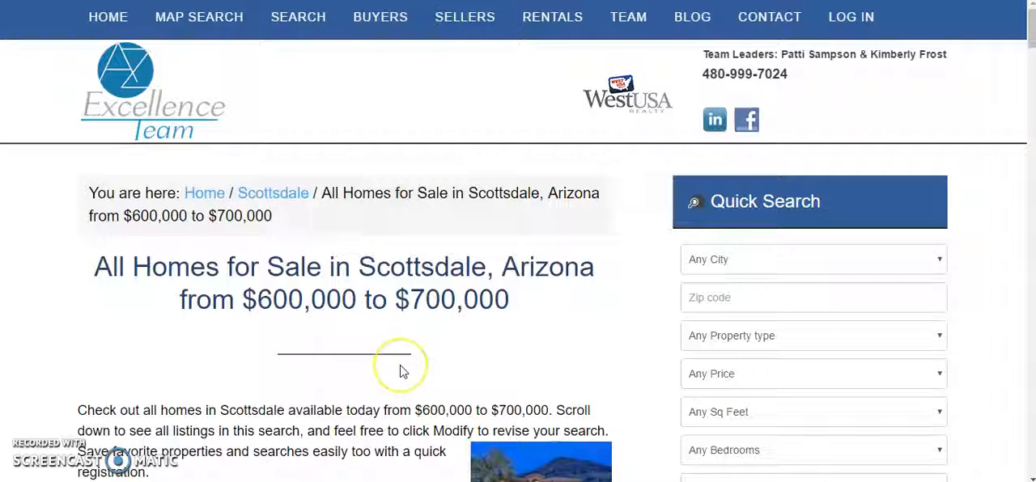
Examine the Scottsdale $600,000 to $700,000 homes page, including its introduction, sort options, search tools, map and individual property listings.
scroll(403, 372, "down", 1)
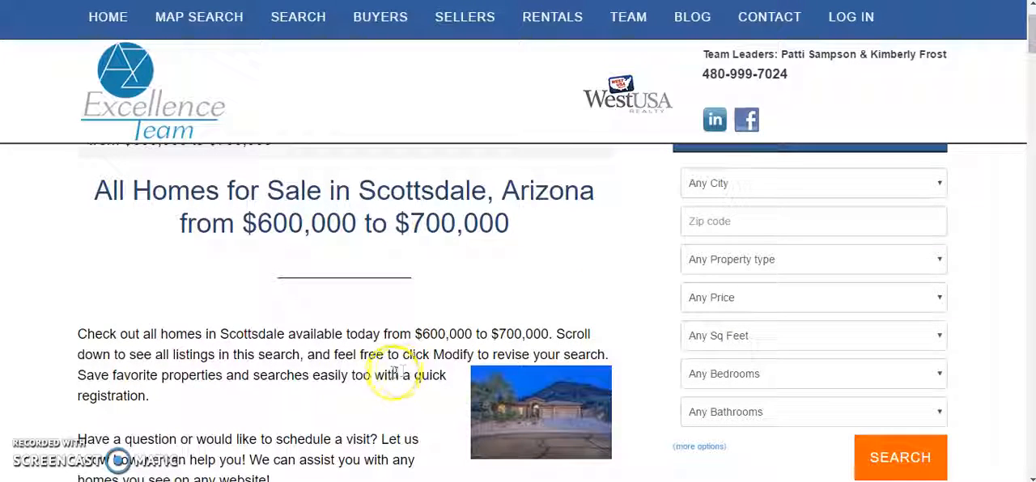
scroll(409, 395, "down", 1)
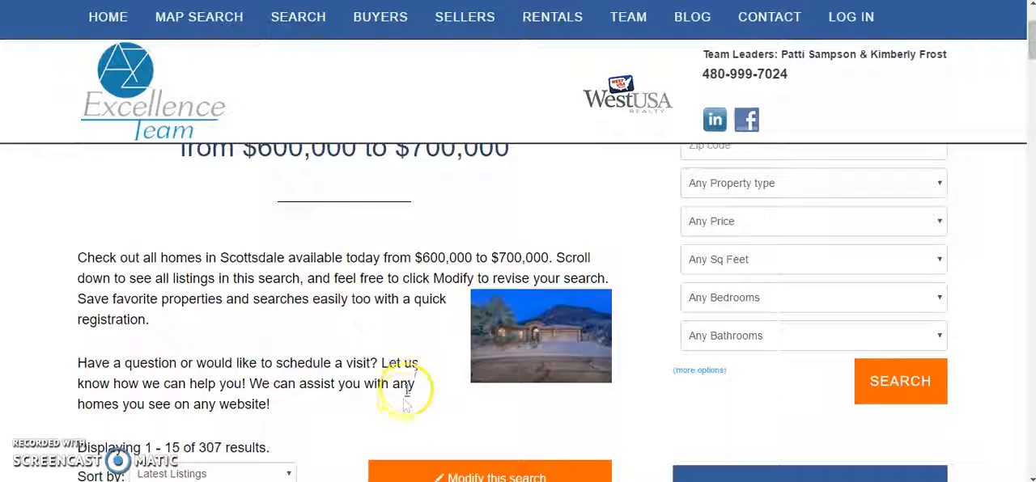
scroll(407, 364, "down", 1)
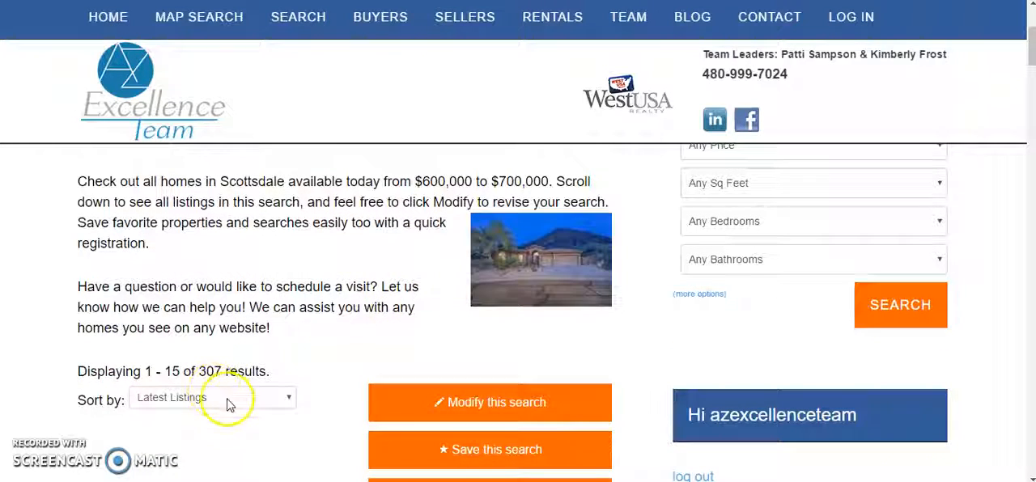
scroll(235, 396, "down", 2)
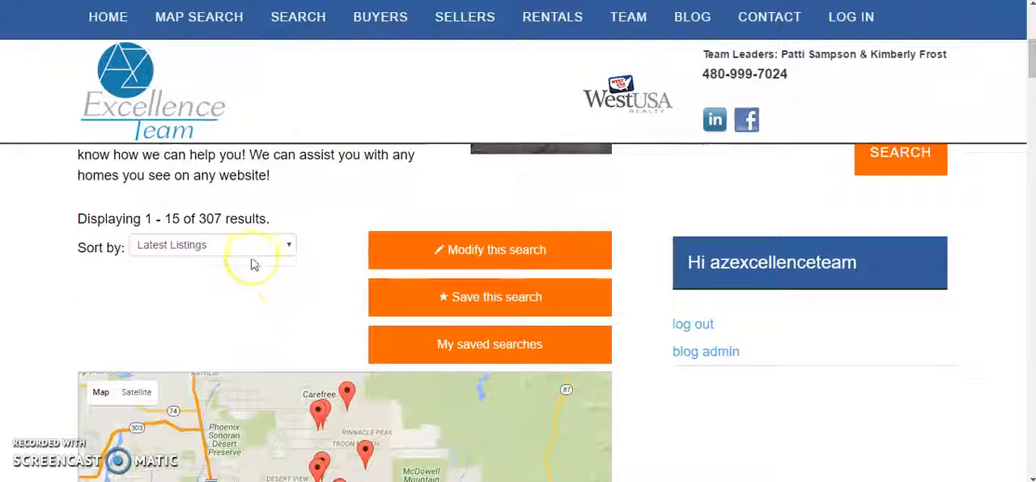
left_click(251, 247)
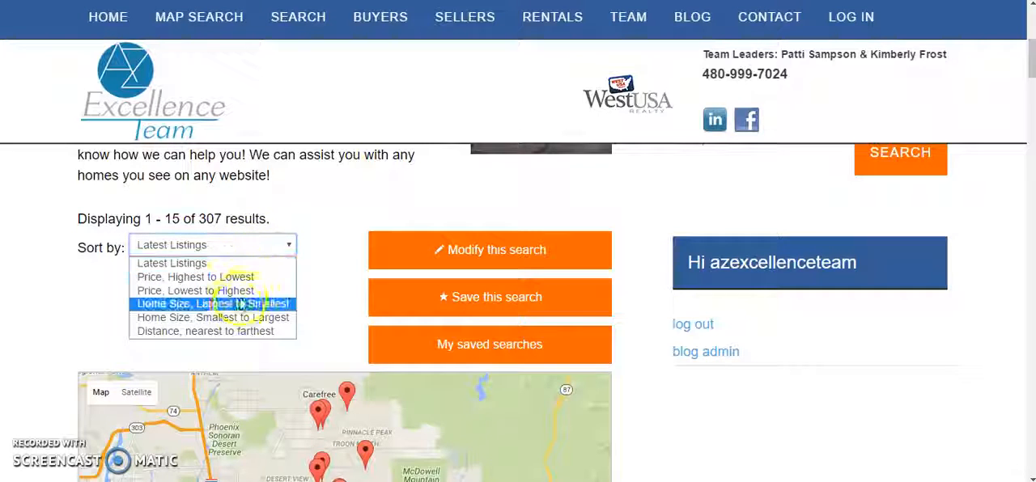
left_click(366, 191)
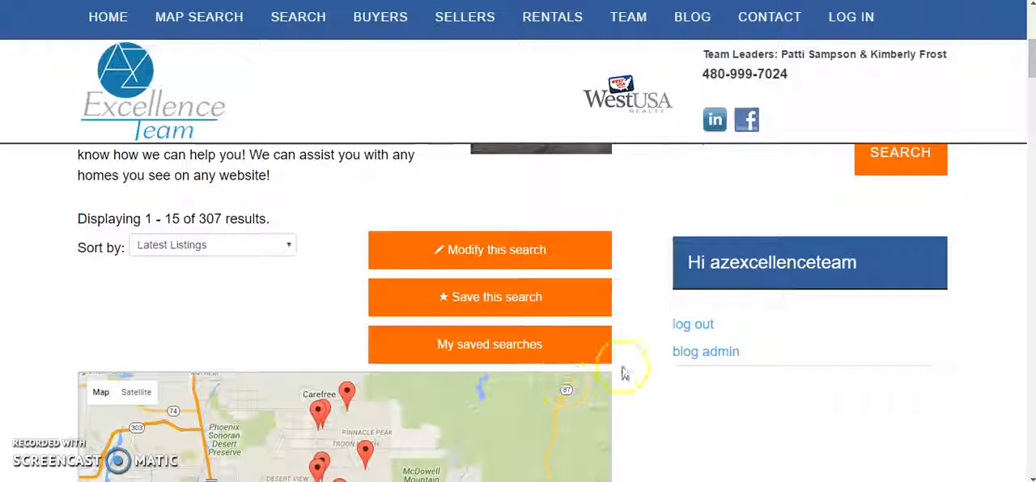
scroll(678, 405, "down", 5)
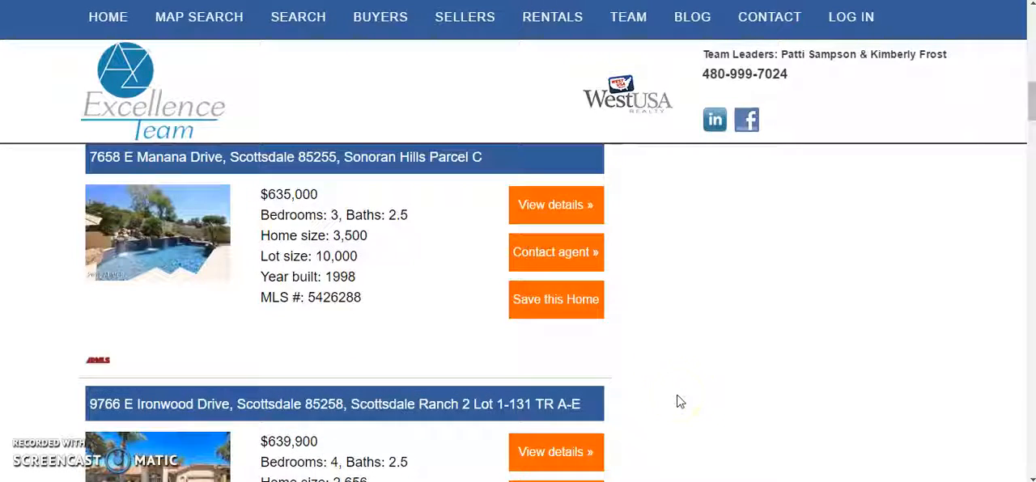
scroll(679, 403, "up", 10)
scroll(677, 380, "up", 1)
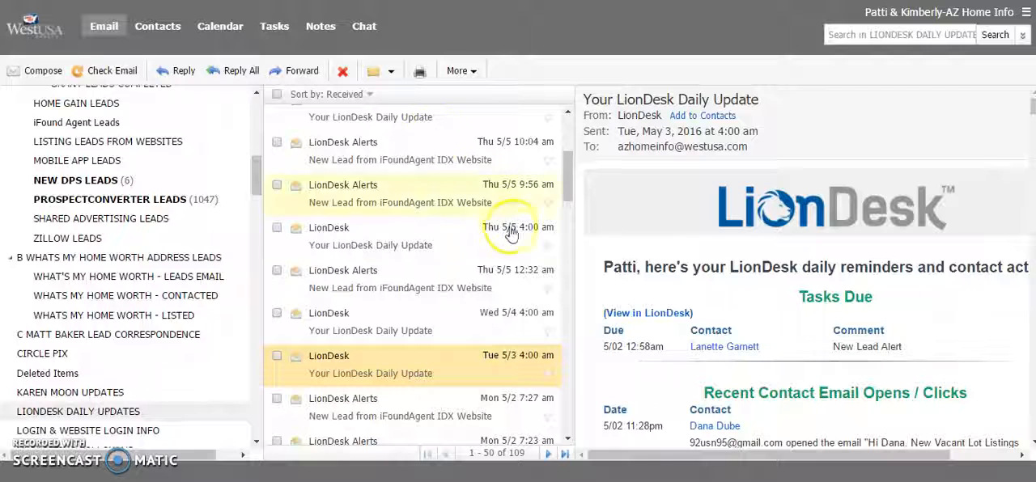
In the West USA webmail, open the May 3, 2016 LionDesk Daily Update in its own window and show its images.
left_click(340, 372)
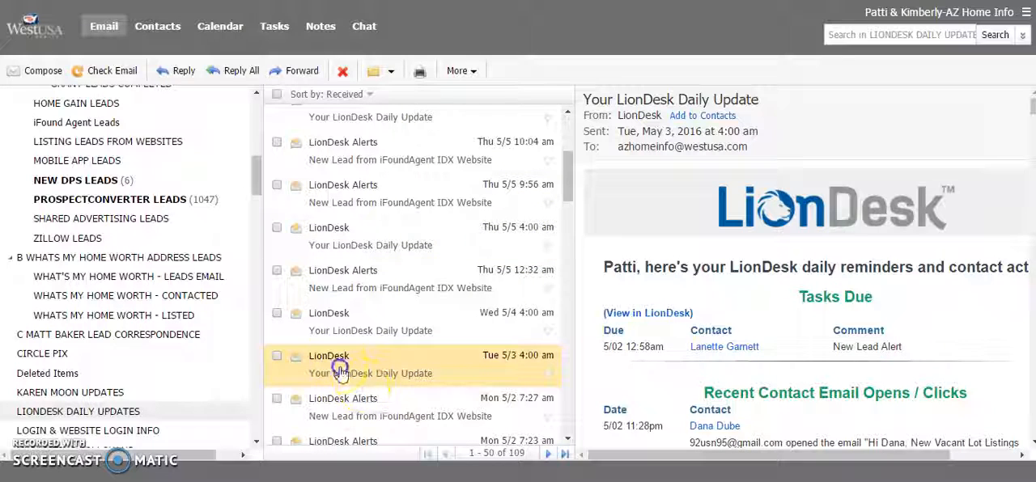
double_click(340, 372)
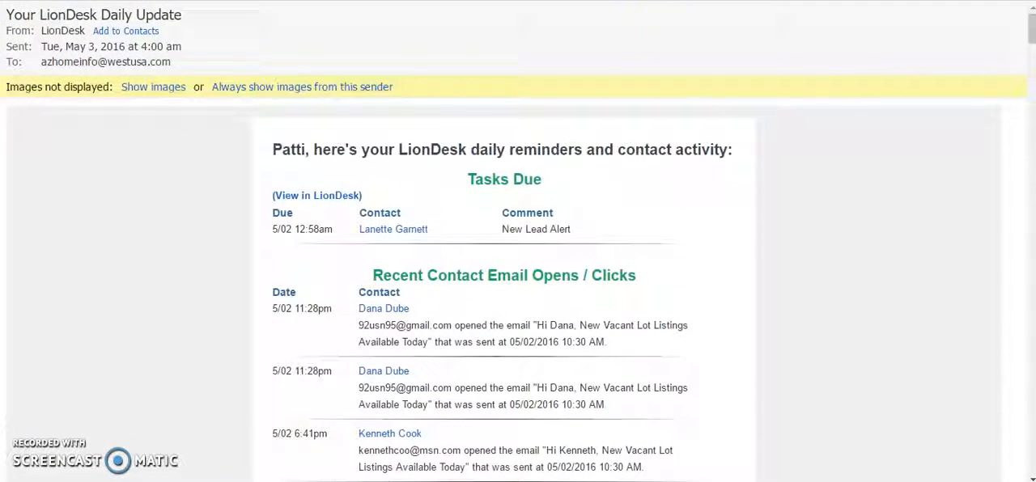
left_click(155, 89)
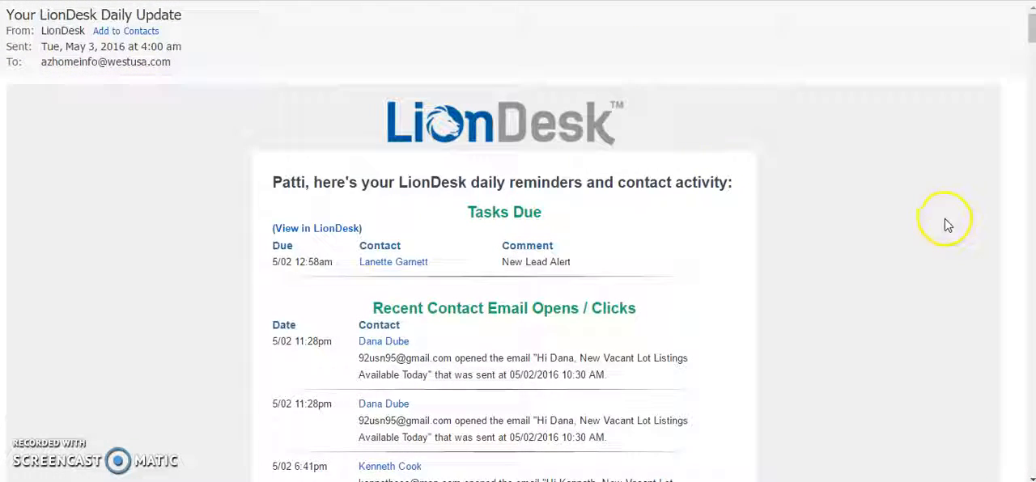
Examine the daily update's recent contact email opens and link clicks, plus the other contact activity, and return to the message's beginning.
scroll(885, 264, "down", 2)
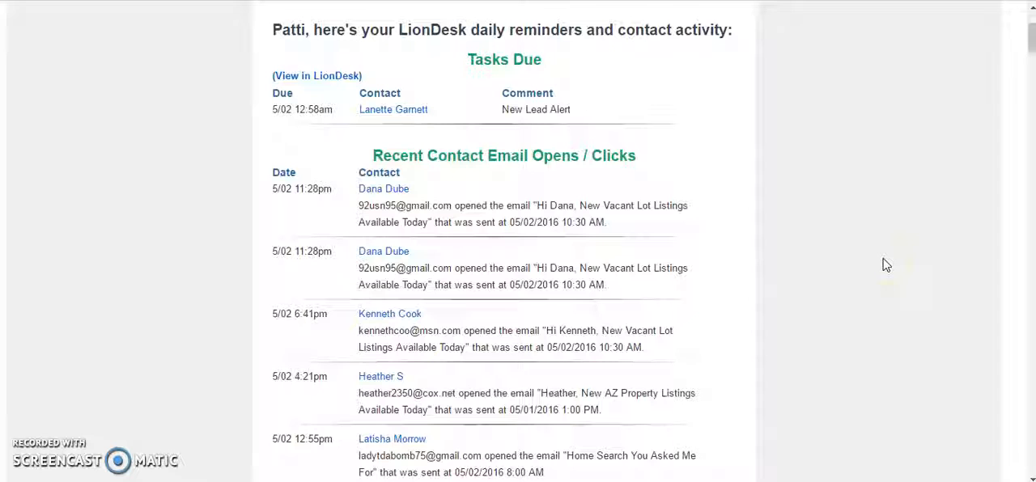
scroll(885, 256, "down", 1)
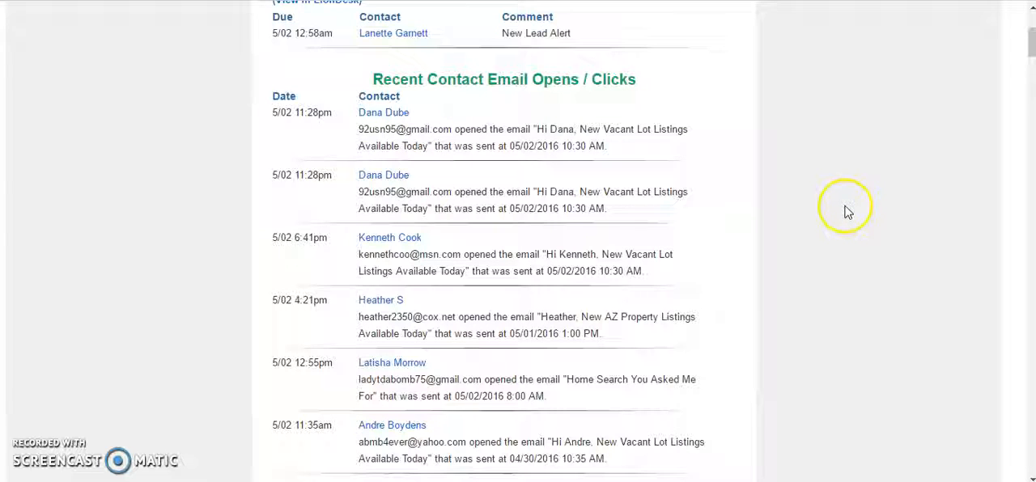
scroll(728, 312, "down", 1)
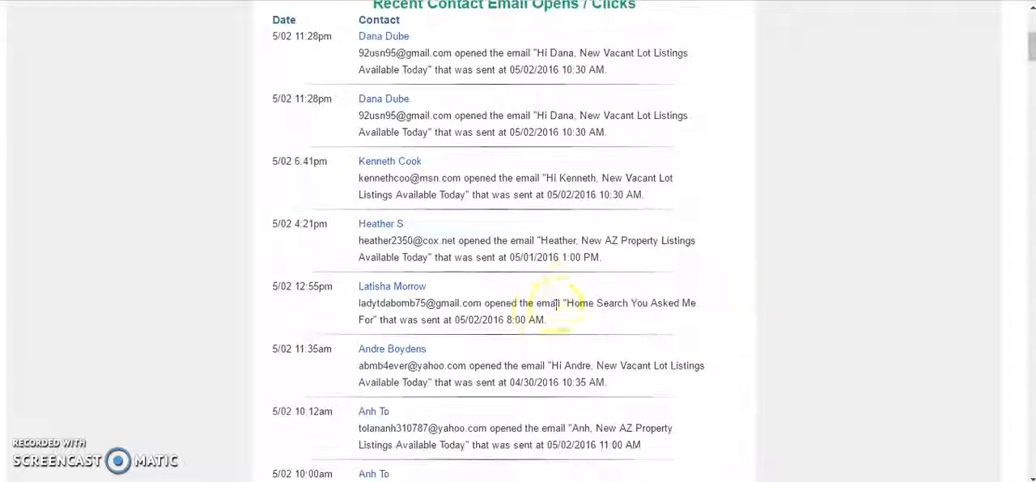
scroll(664, 340, "down", 3)
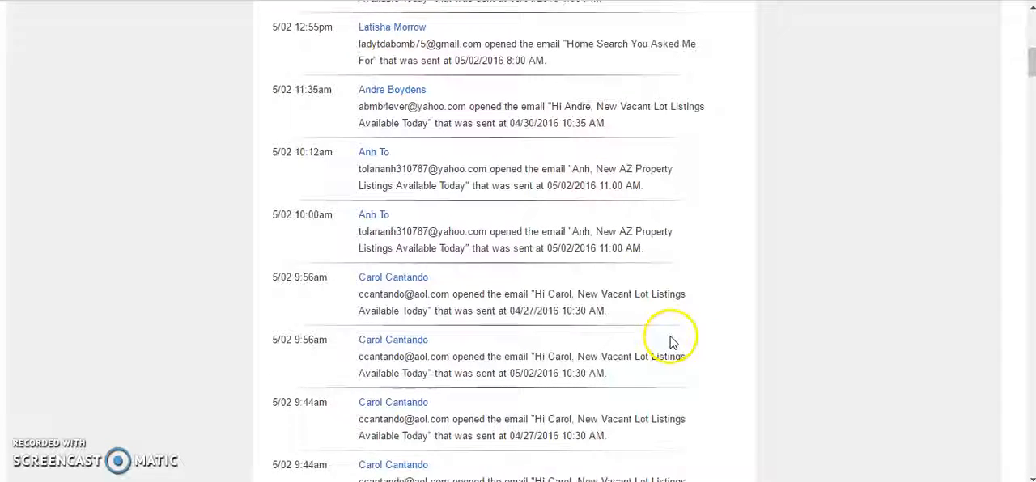
scroll(664, 343, "down", 3)
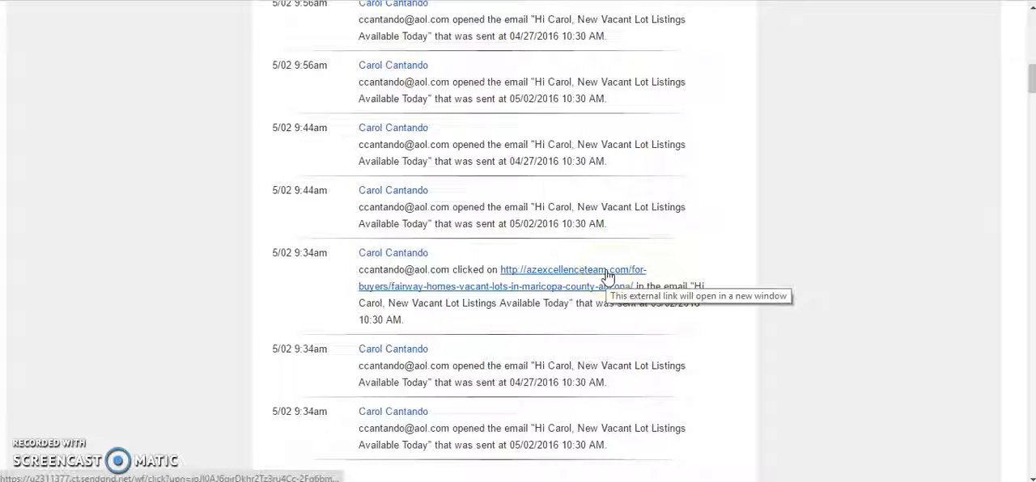
scroll(585, 308, "down", 2)
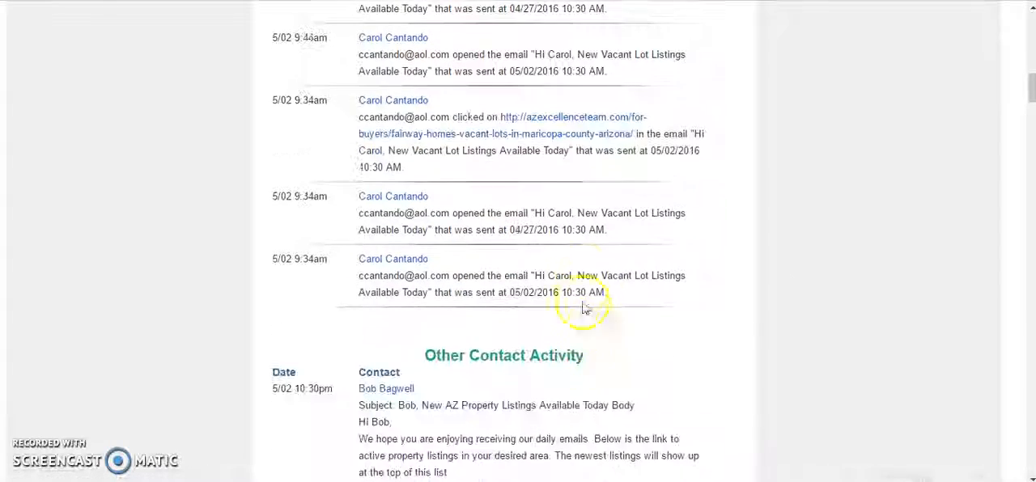
scroll(584, 300, "down", 7)
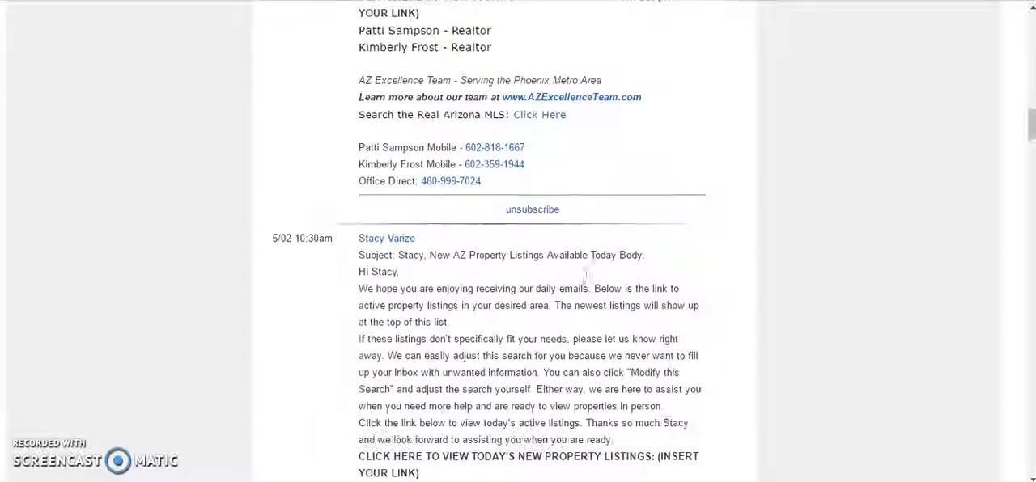
scroll(583, 259, "up", 10)
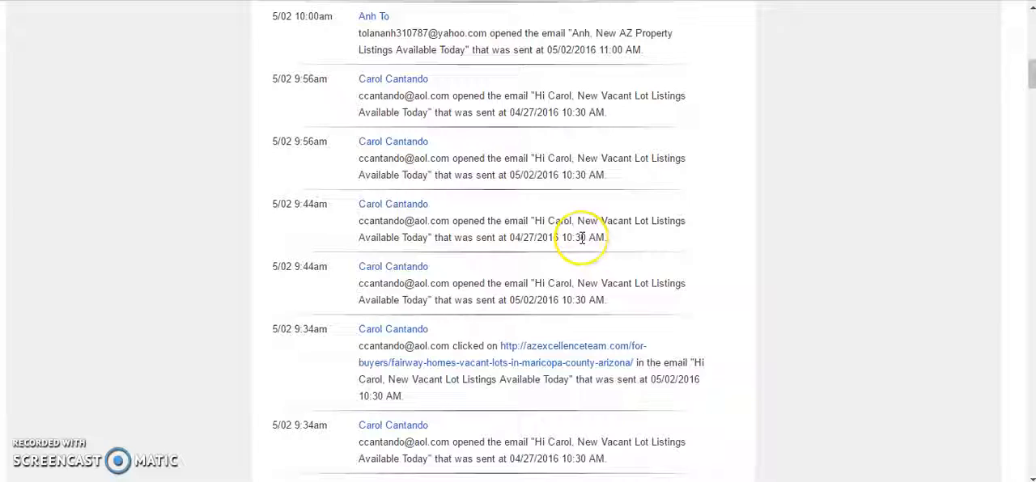
scroll(582, 238, "down", 5)
scroll(582, 238, "up", 5)
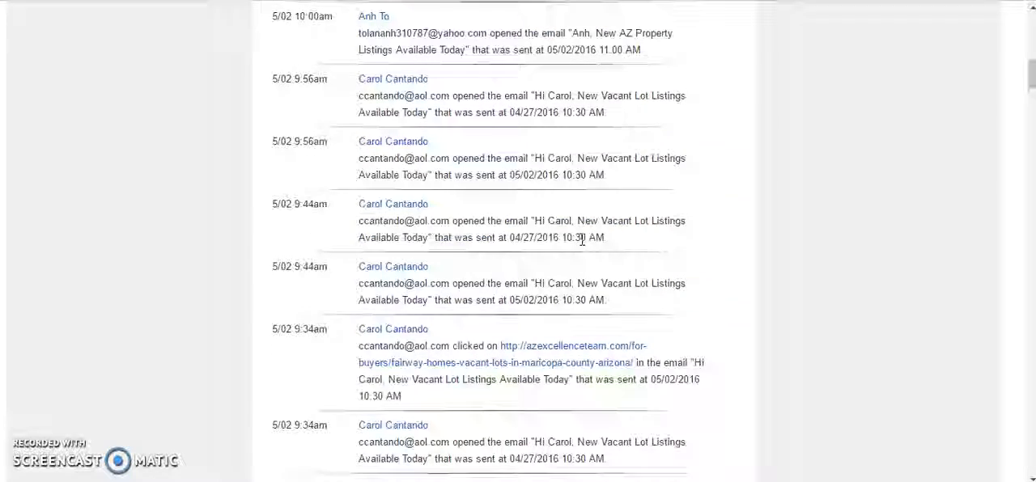
scroll(582, 239, "up", 10)
left_click(567, 219)
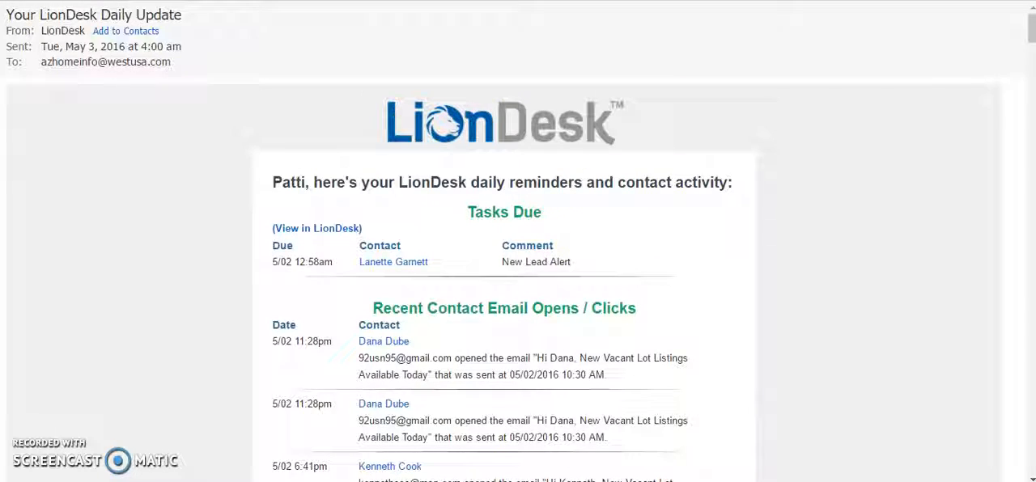